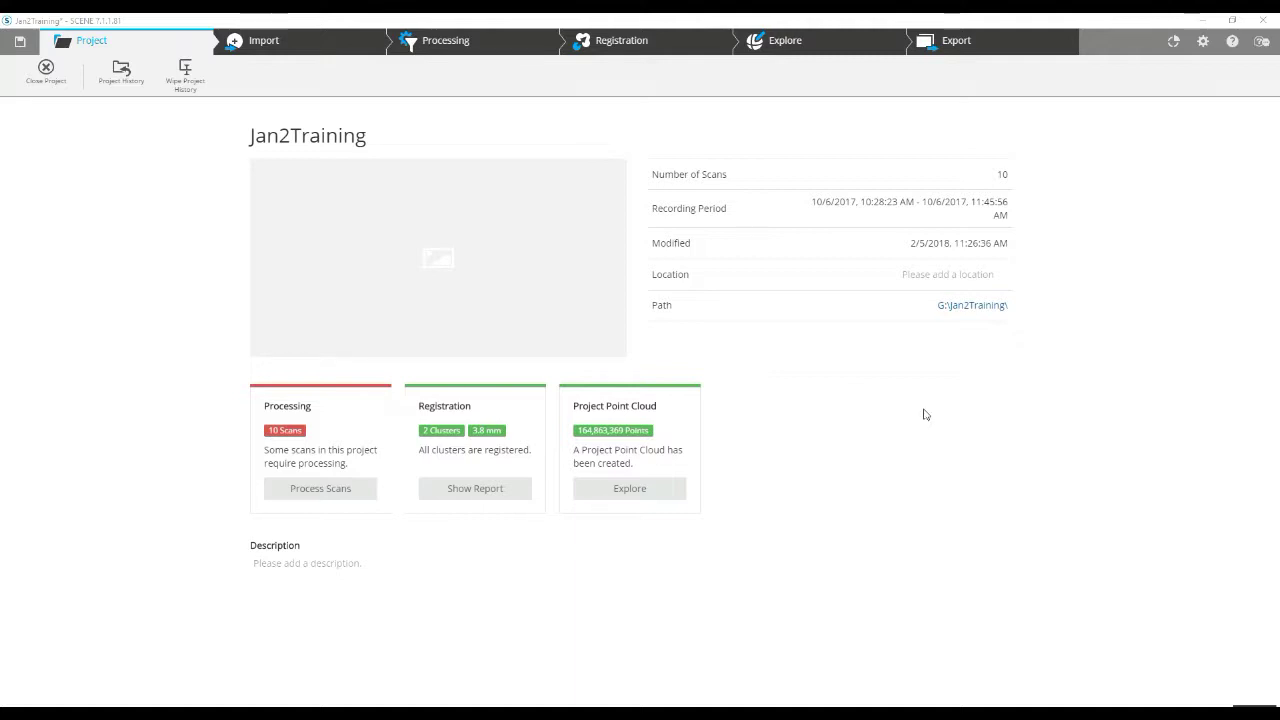
Step: Show the Jan2Training project summary with its 10 scans, registration and project point cloud
mouse_move(334, 294)
Step: Explore the Jan2Training point cloud, orbiting and zooming until the tower and conveyor are visible
left_click(778, 44)
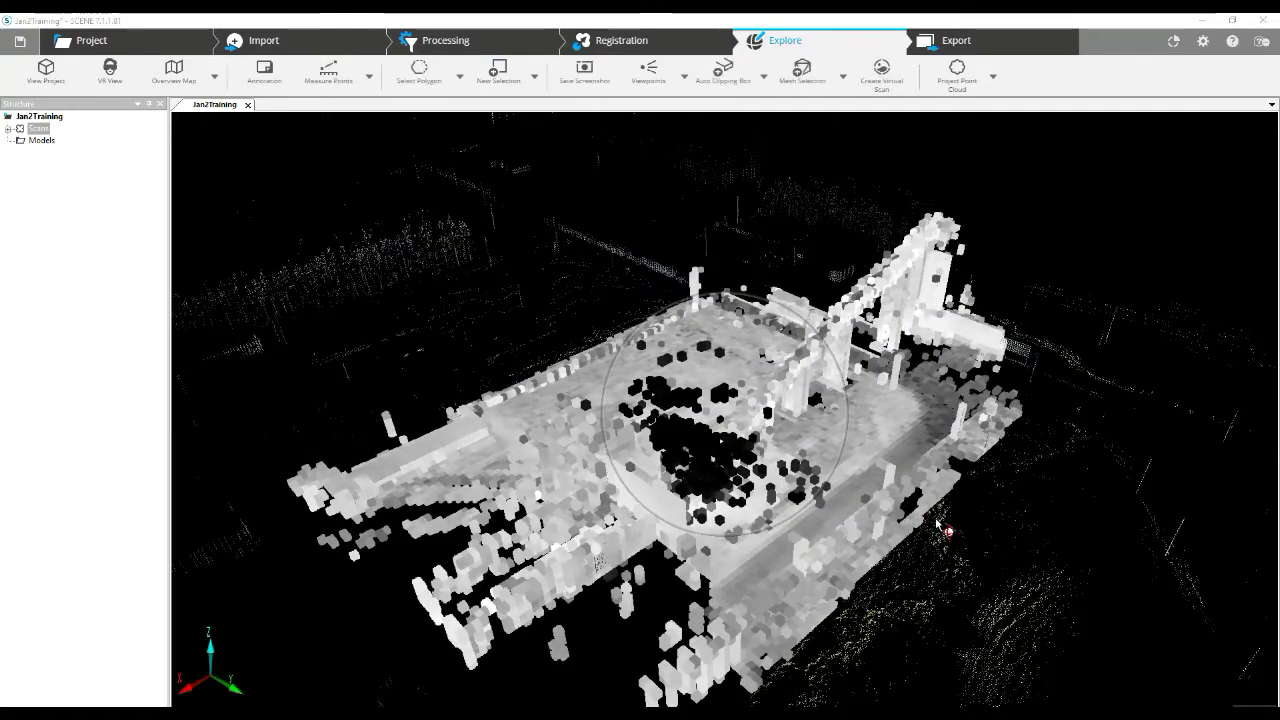
left_click_drag(883, 531, 757, 527)
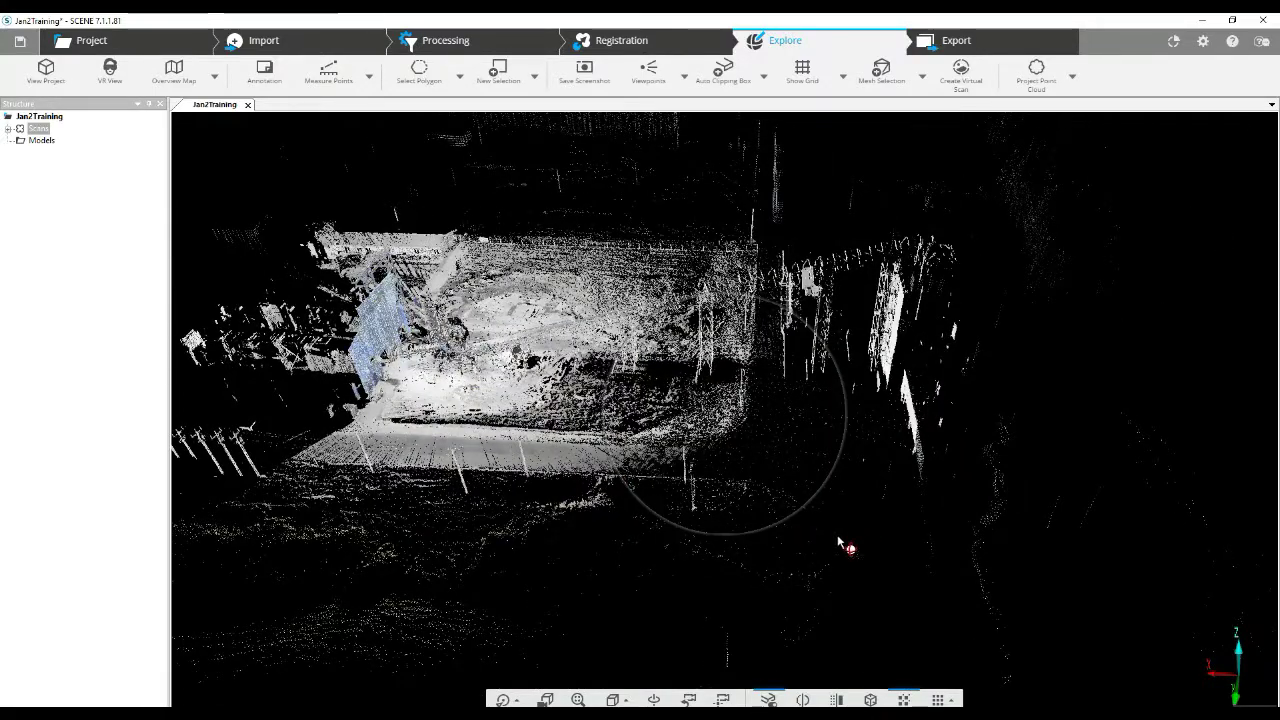
left_click_drag(843, 543, 940, 513)
scroll(940, 513, "up", 6)
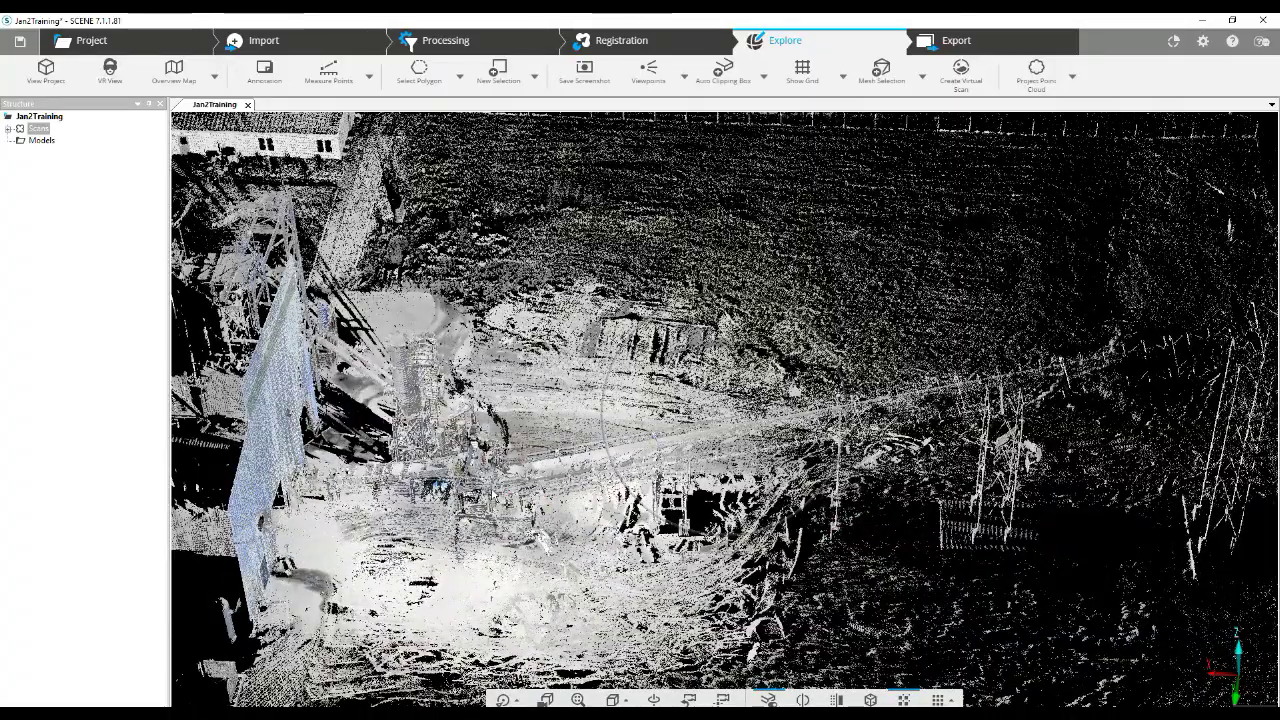
left_click_drag(654, 500, 740, 467)
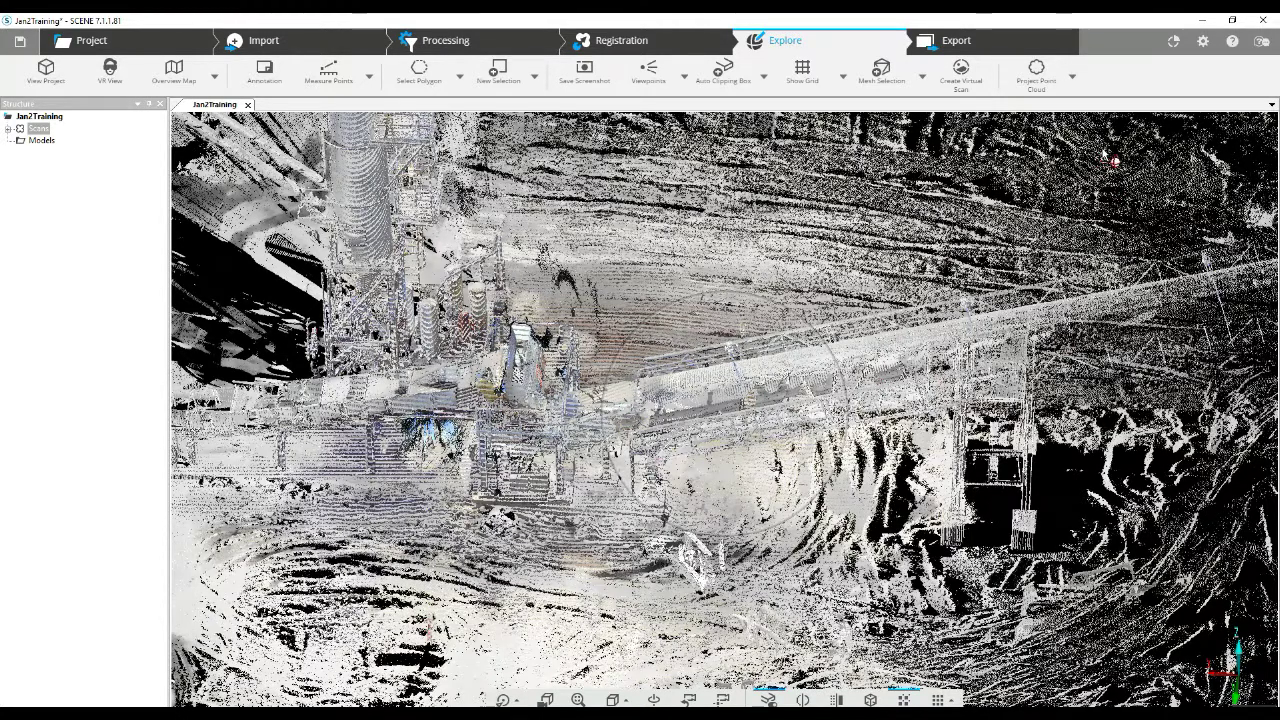
Step: Switch to the SCENE 5-style interface, close the 3D view, and open a Correspondence View of the scans
left_click(1203, 42)
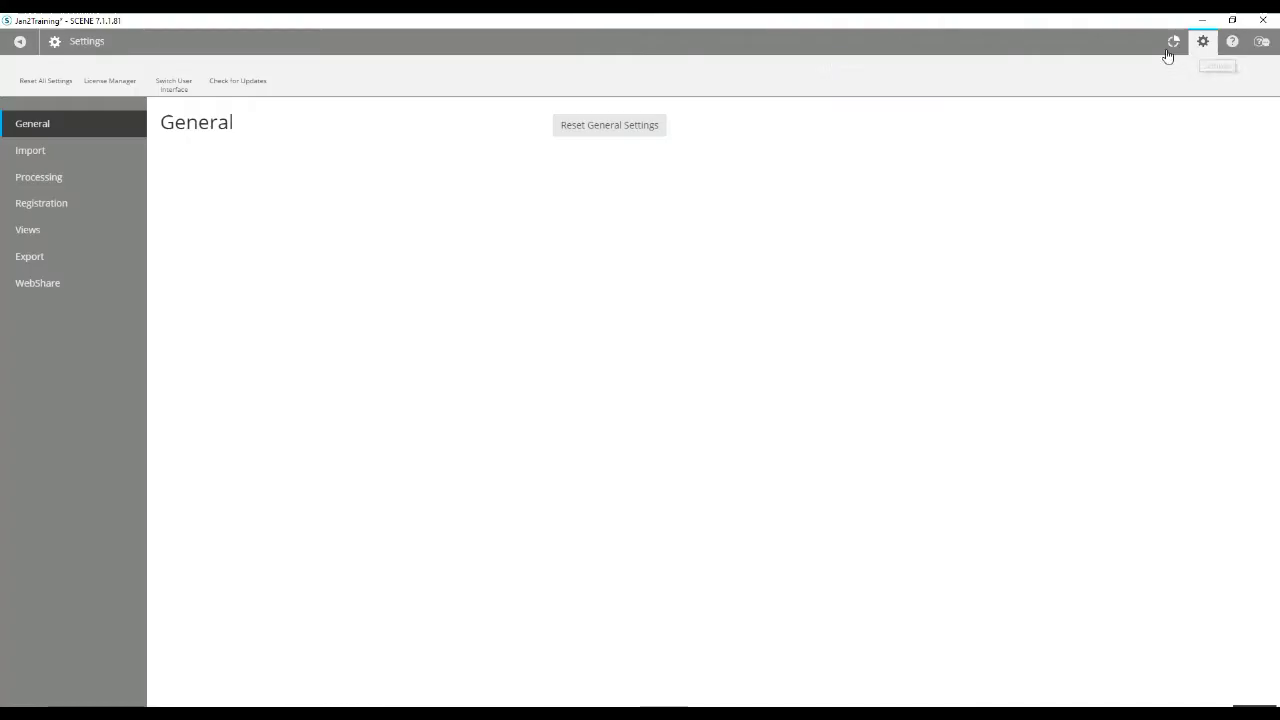
left_click(172, 70)
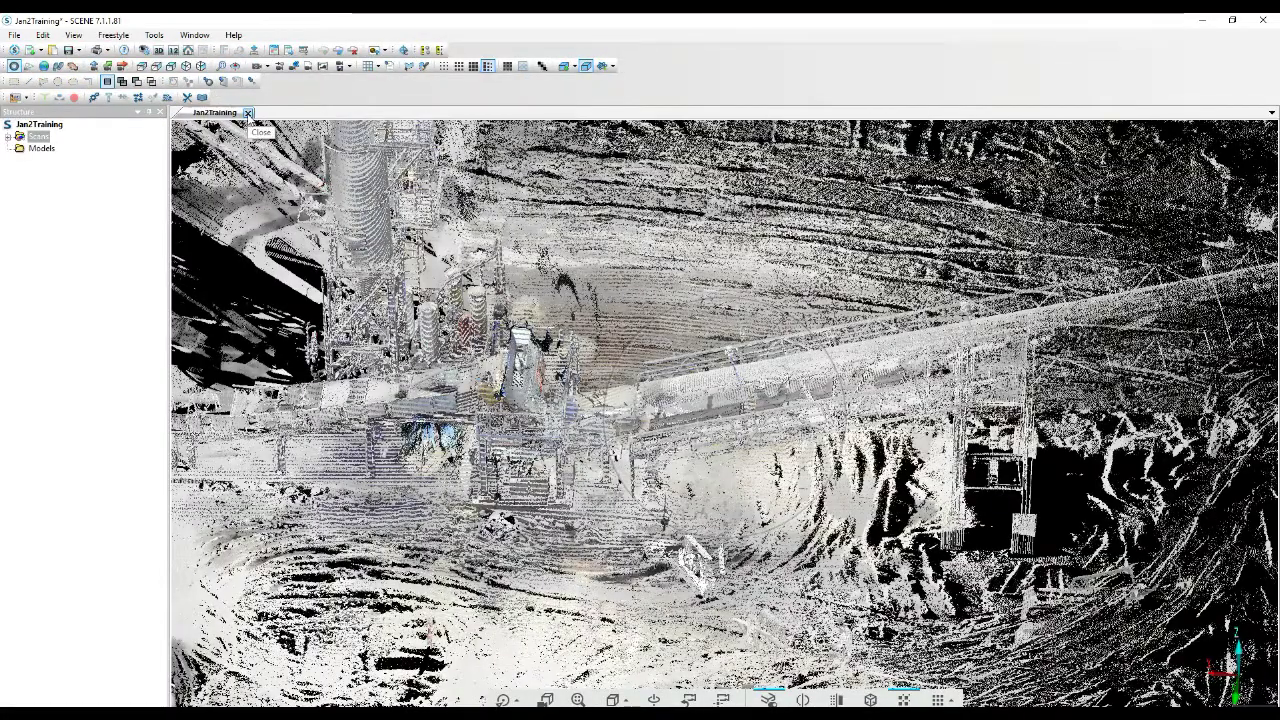
left_click(247, 113)
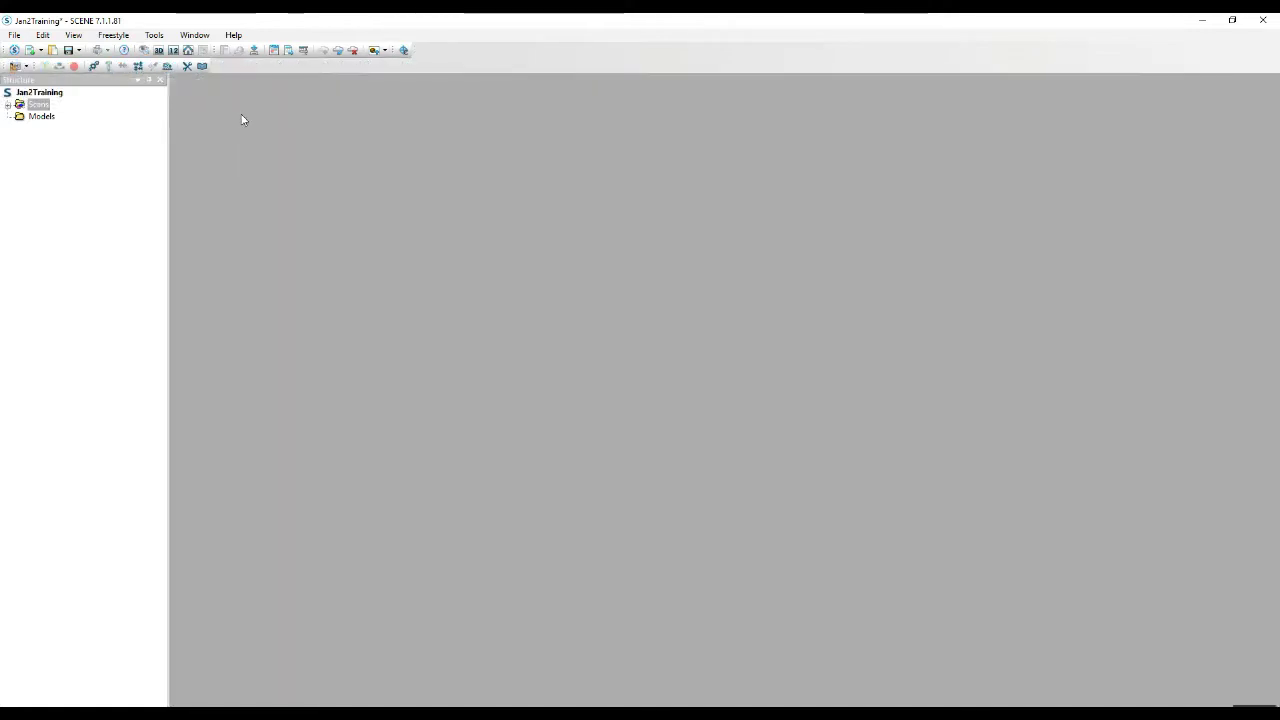
right_click(44, 108)
mouse_move(70, 143)
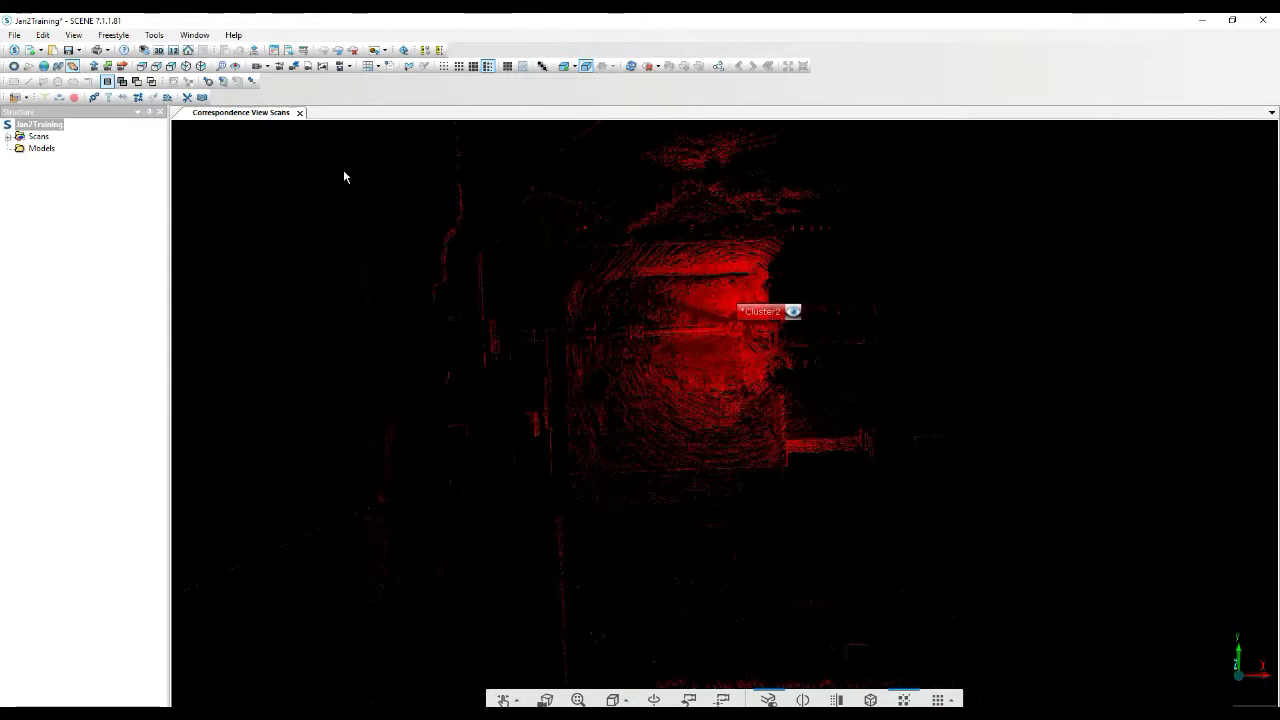
left_click(300, 112)
left_click(9, 106)
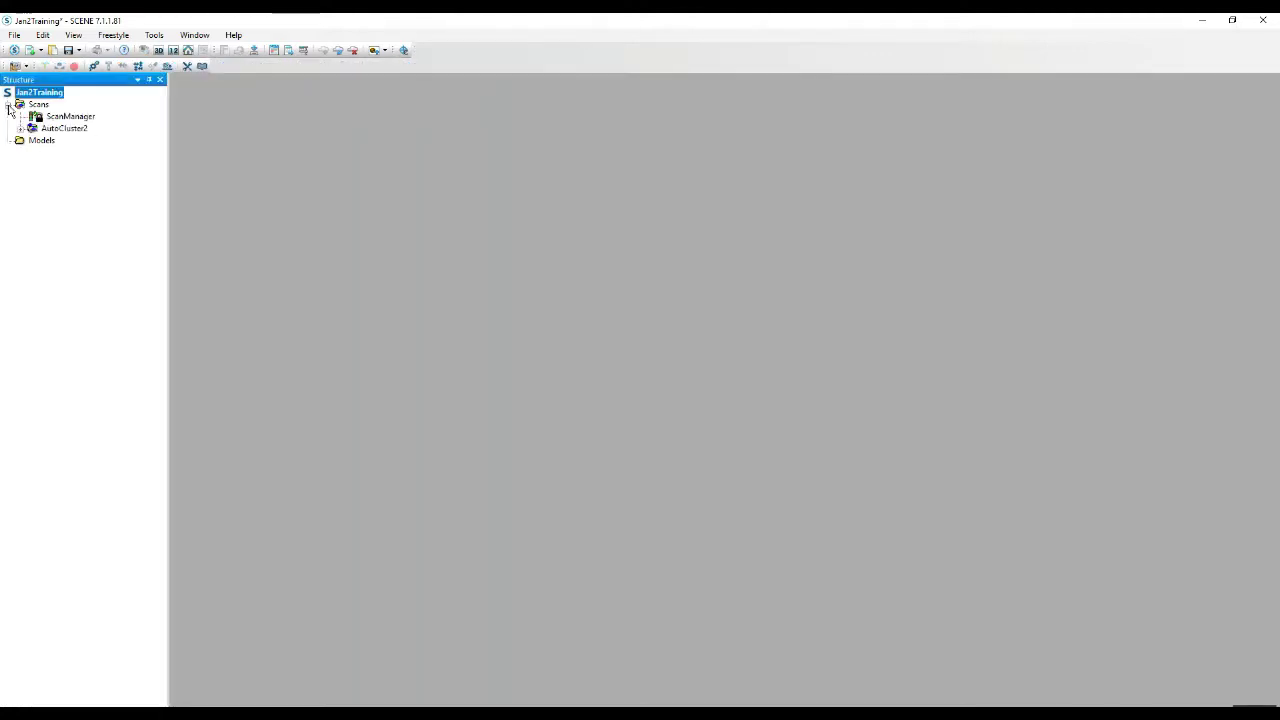
right_click(62, 133)
mouse_move(90, 166)
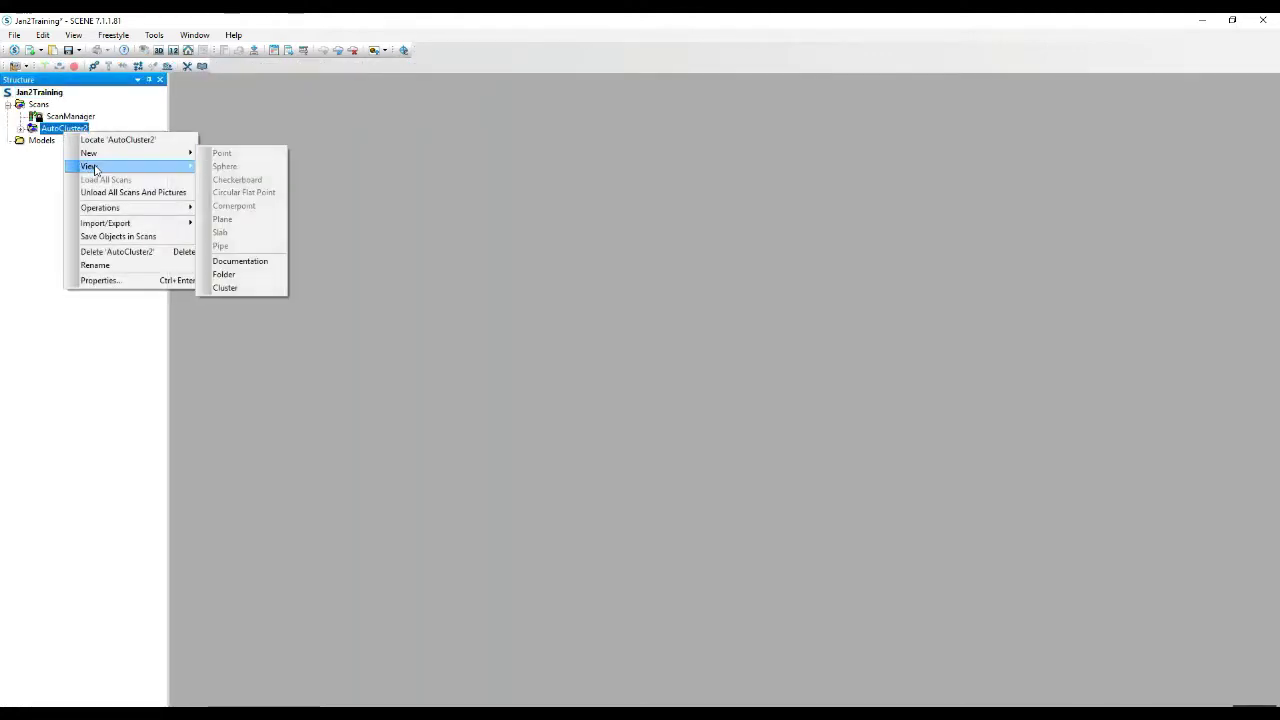
left_click(248, 194)
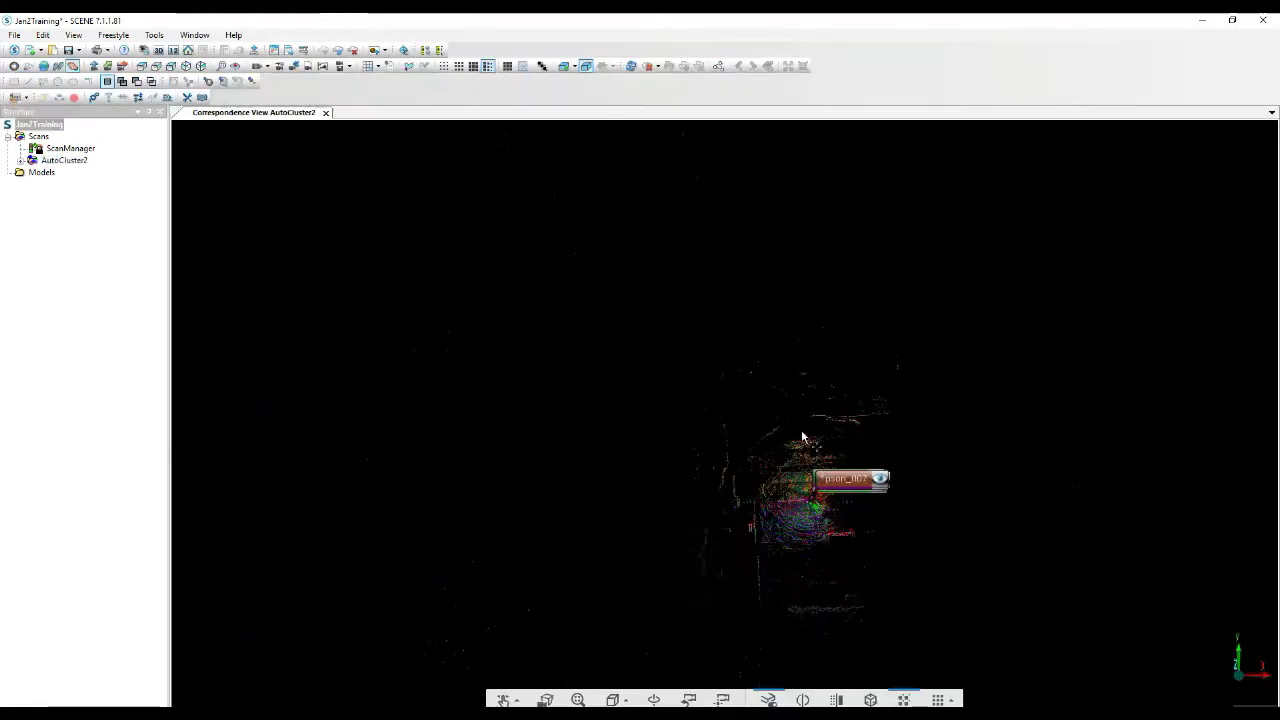
left_click_drag(799, 397, 771, 419)
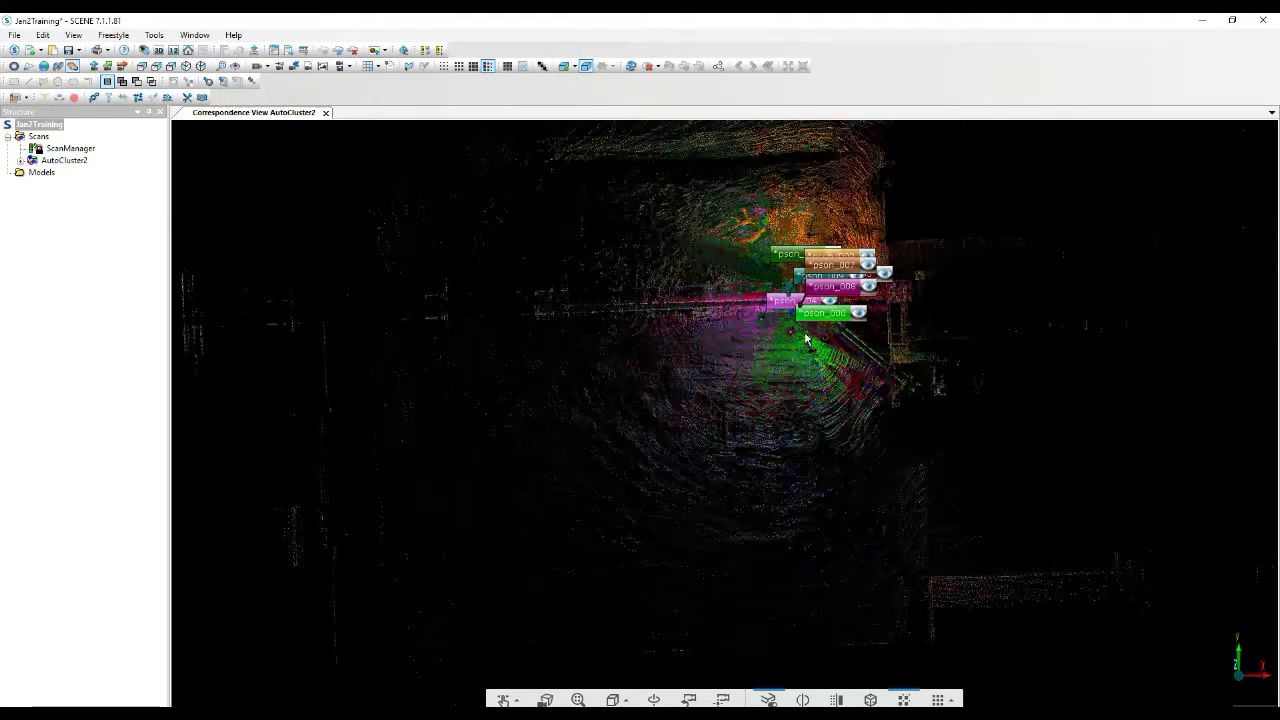
scroll(758, 400, "up", 5)
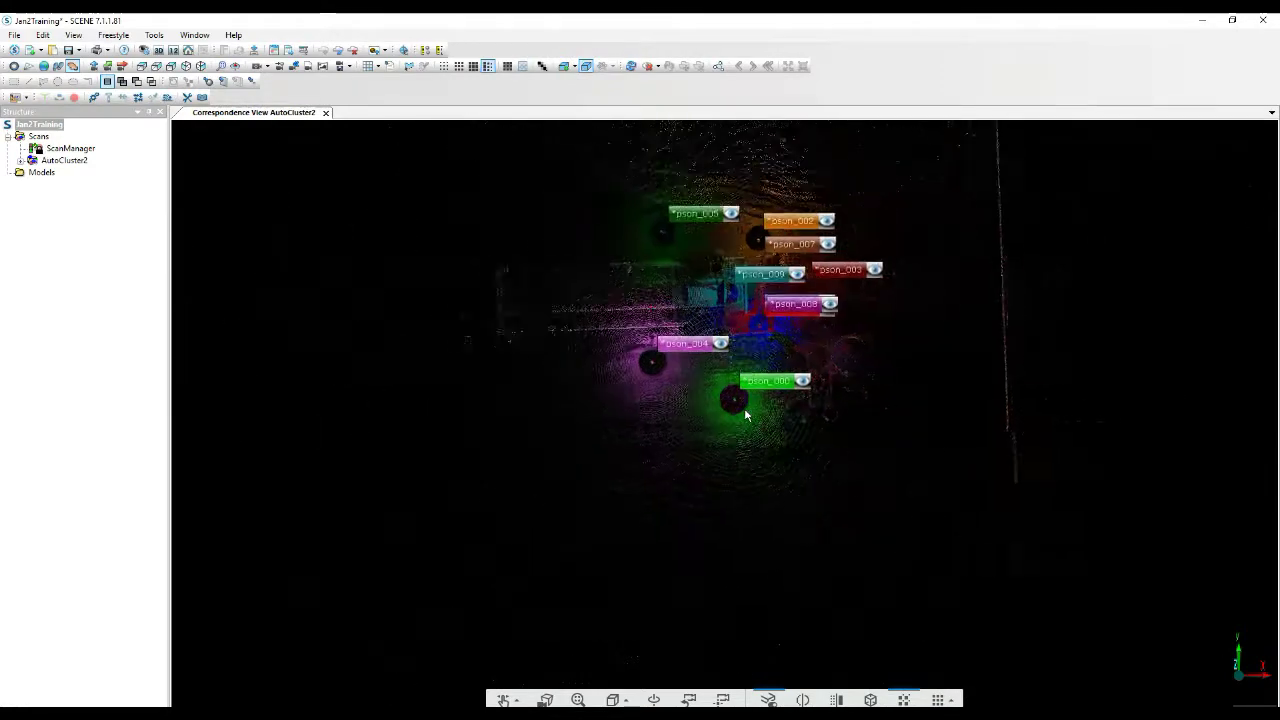
scroll(740, 418, "up", 5)
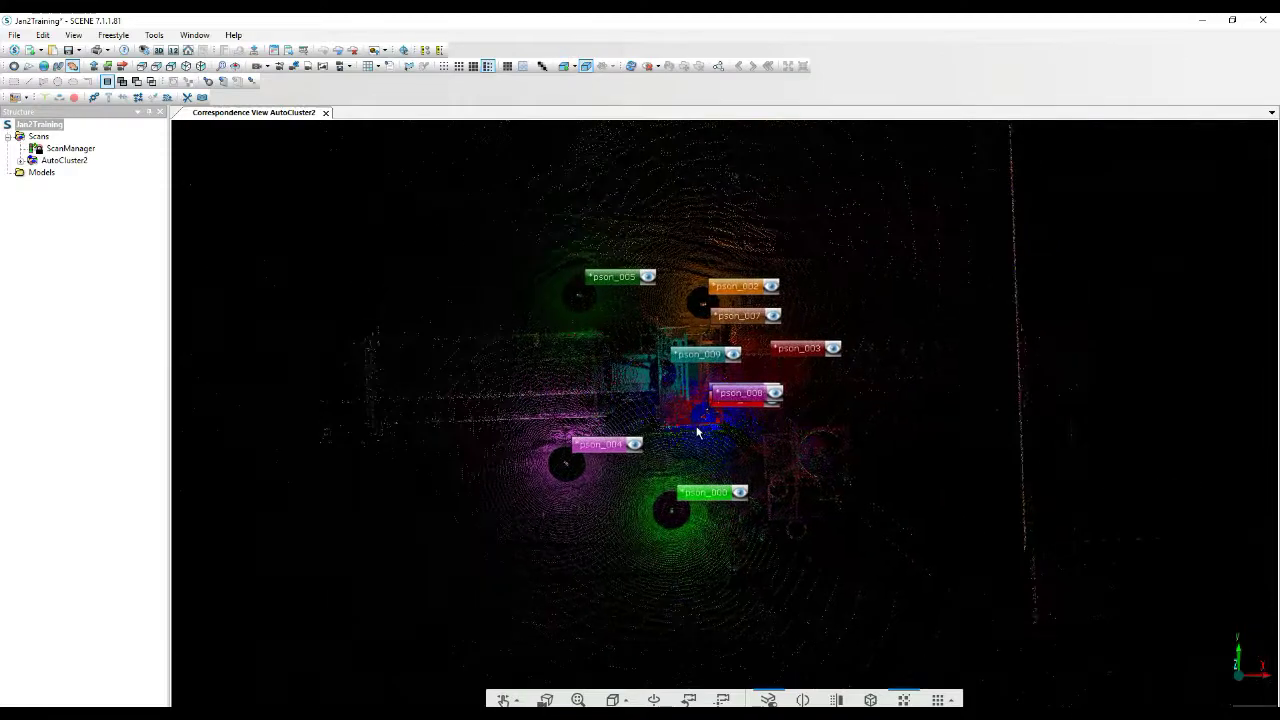
scroll(698, 432, "up", 5)
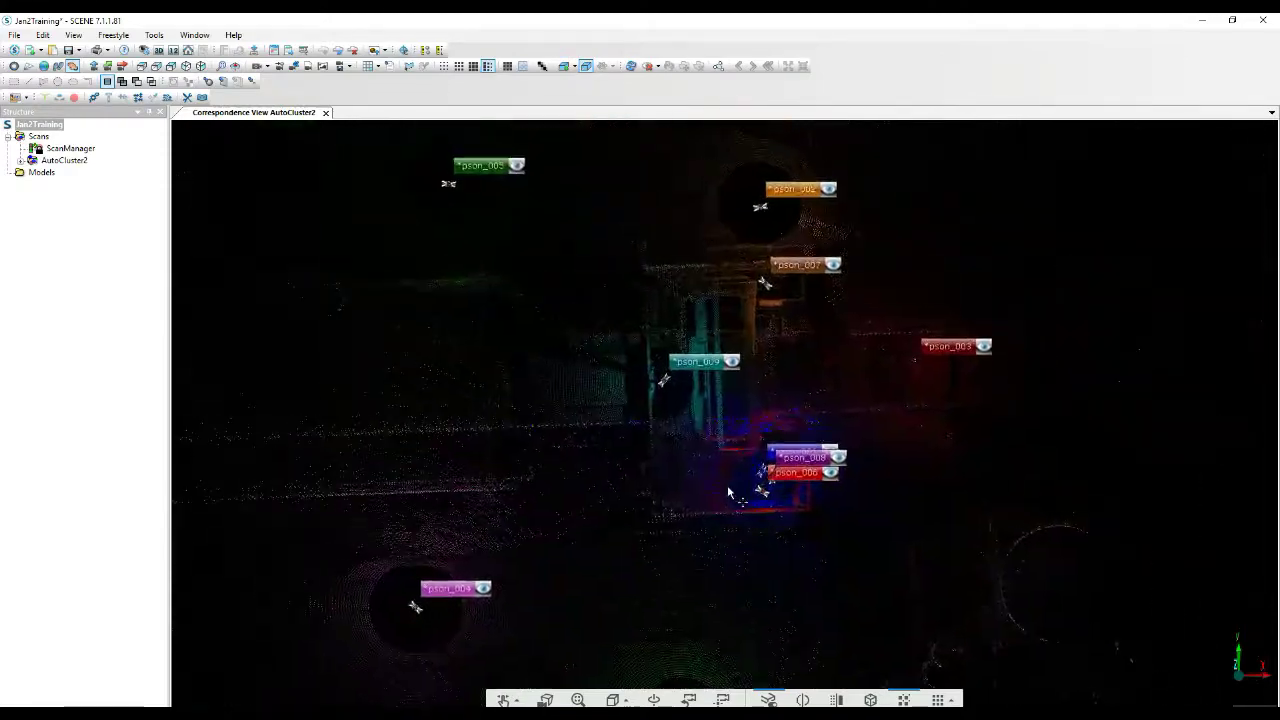
right_click_drag(818, 537, 861, 577)
scroll(850, 570, "up", 3)
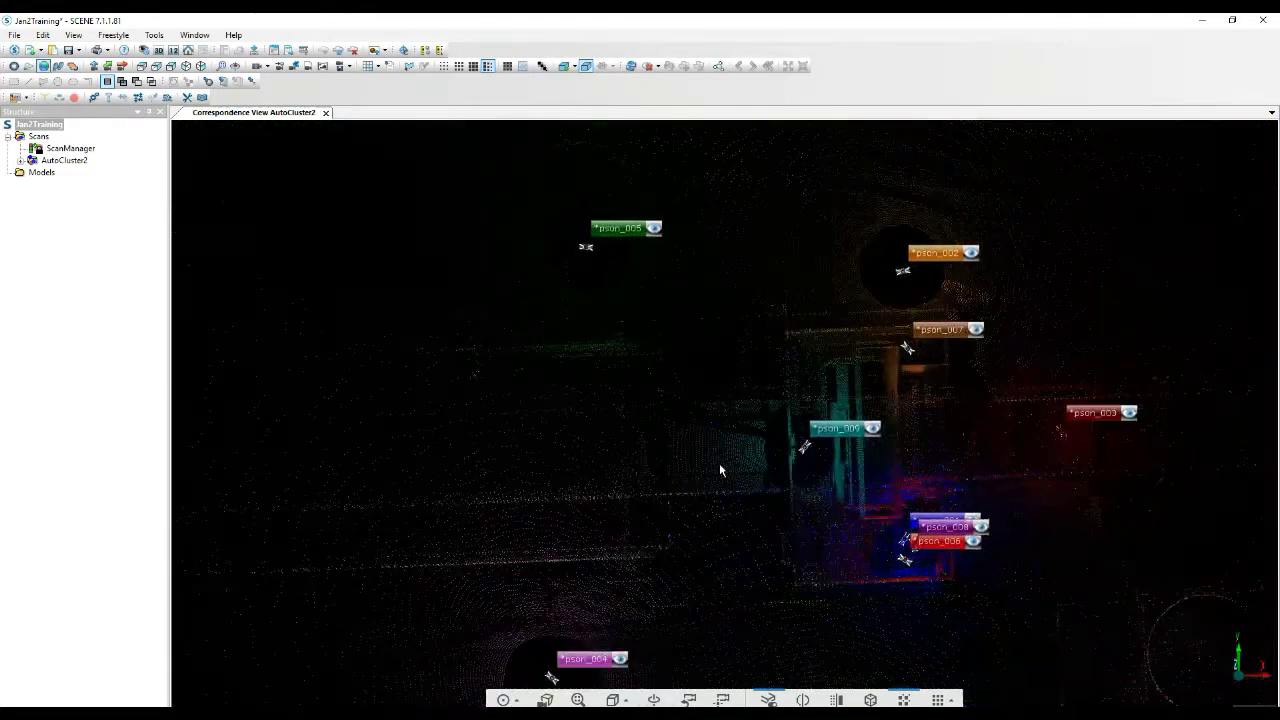
mouse_move(760, 515)
left_mouse_down()
mouse_move(766, 274)
mouse_move(782, 510)
left_mouse_up()
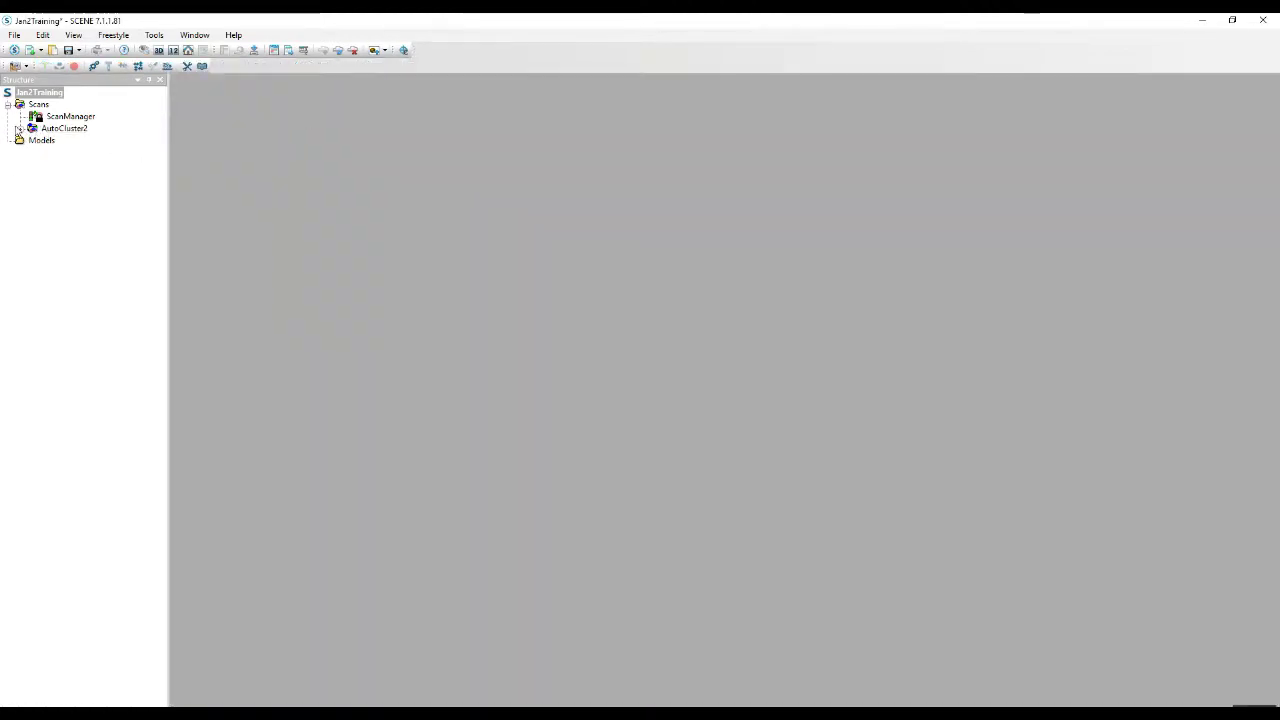
left_click(19, 128)
Step: Open scan 172053_Sampson_000 in 3D and polygon-select the sloping conveyor section
double_click(130, 153)
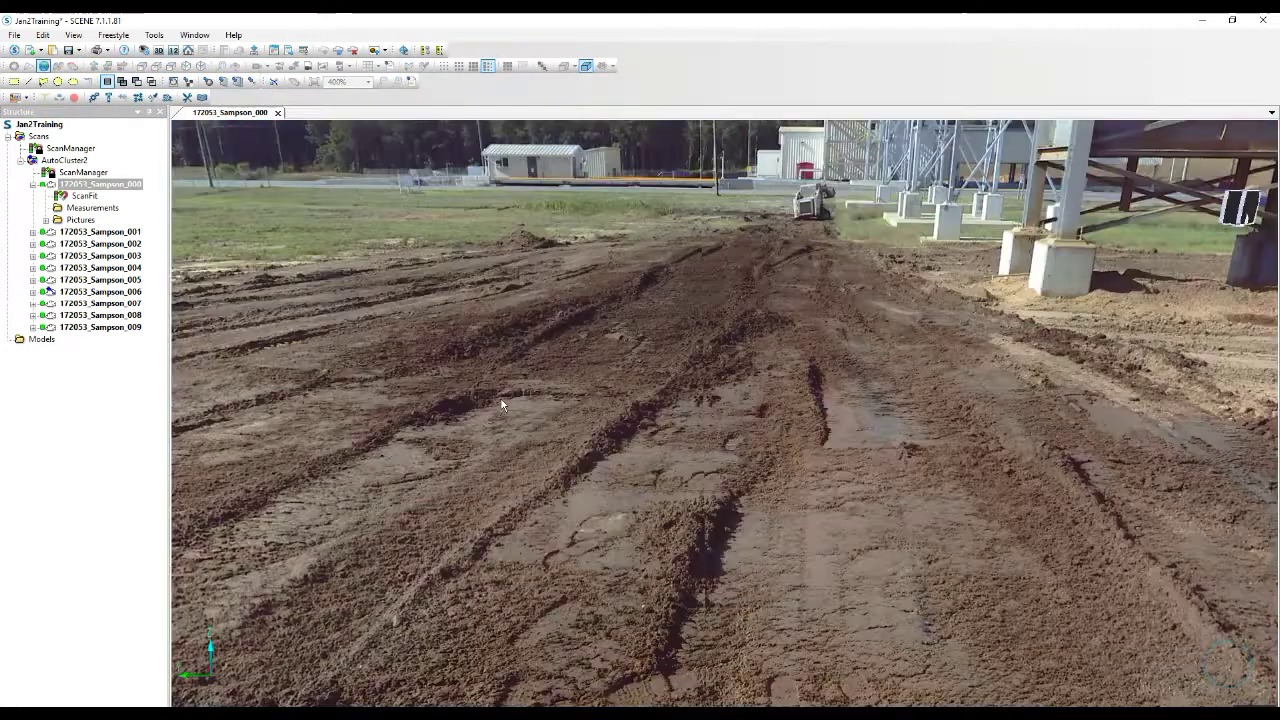
left_click_drag(501, 404, 808, 493)
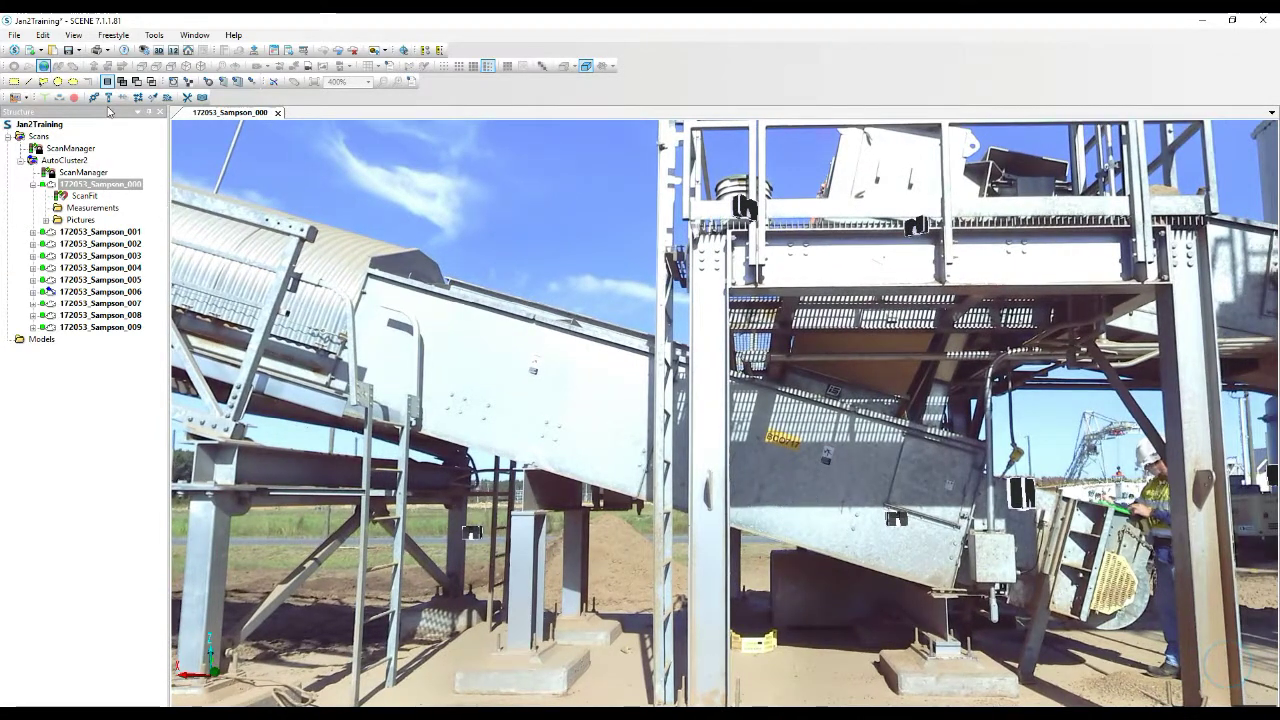
left_click(44, 84)
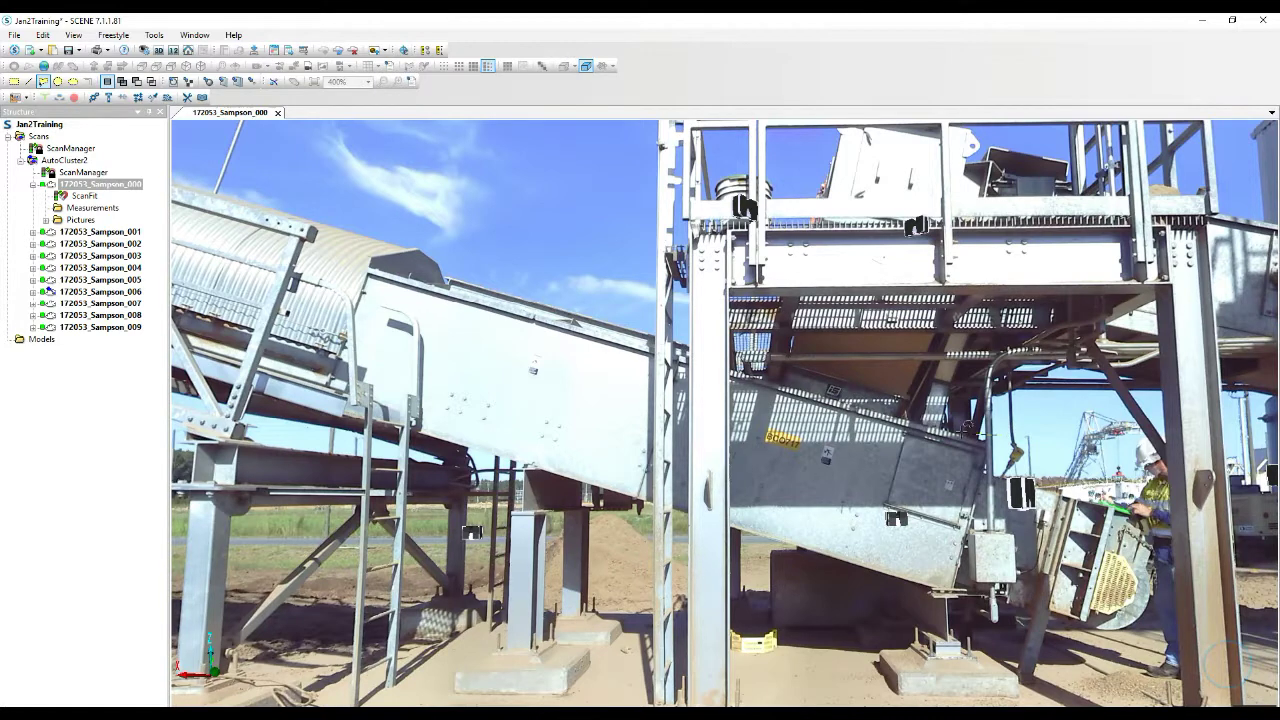
left_click(995, 432)
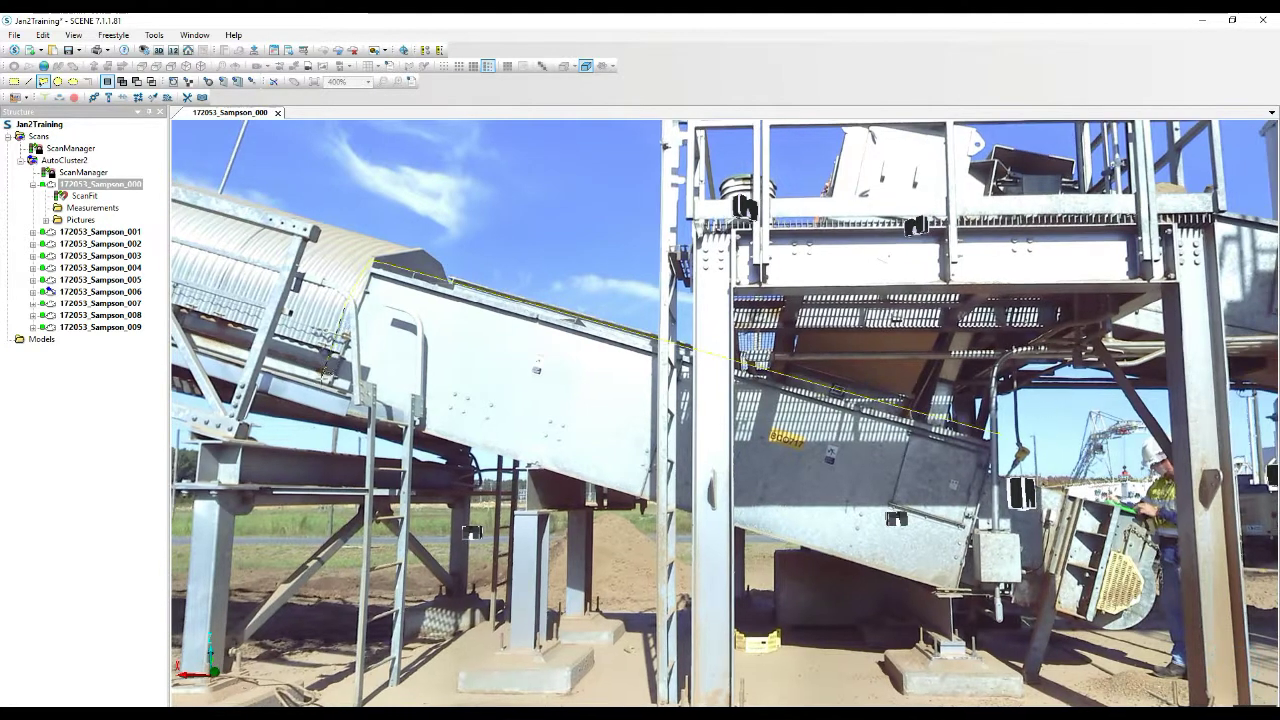
left_click(322, 403)
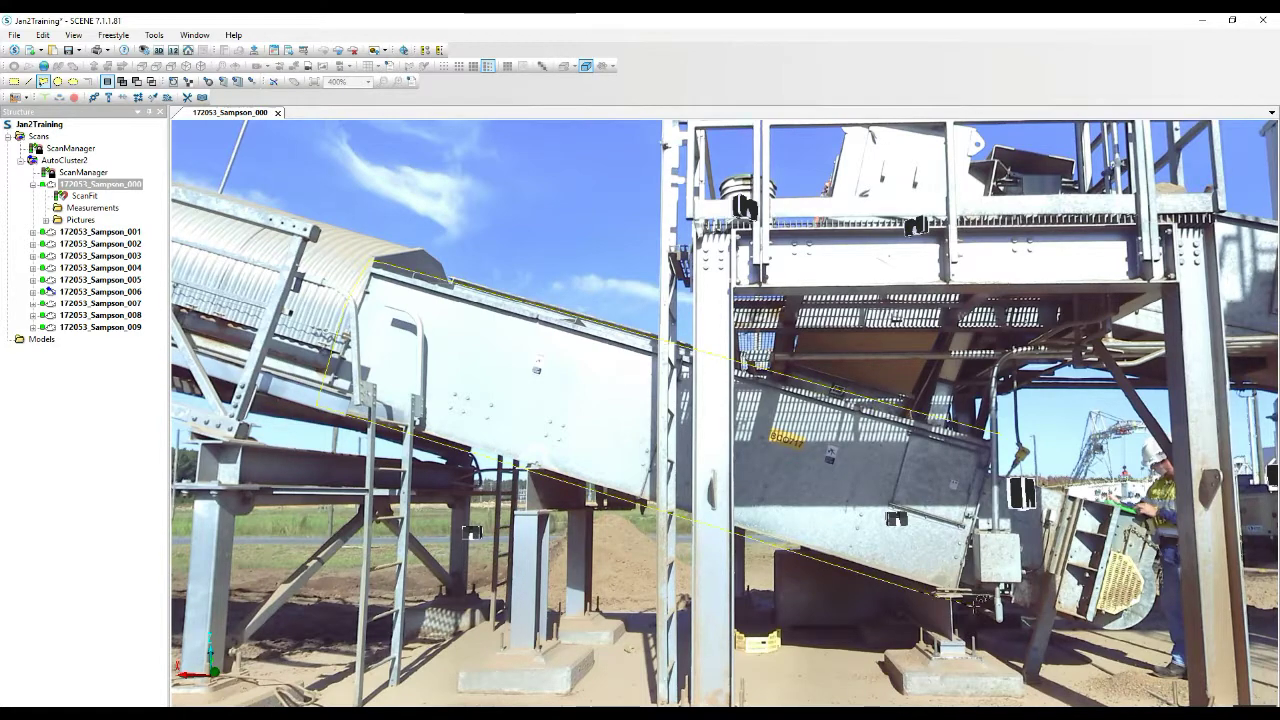
double_click(1006, 433)
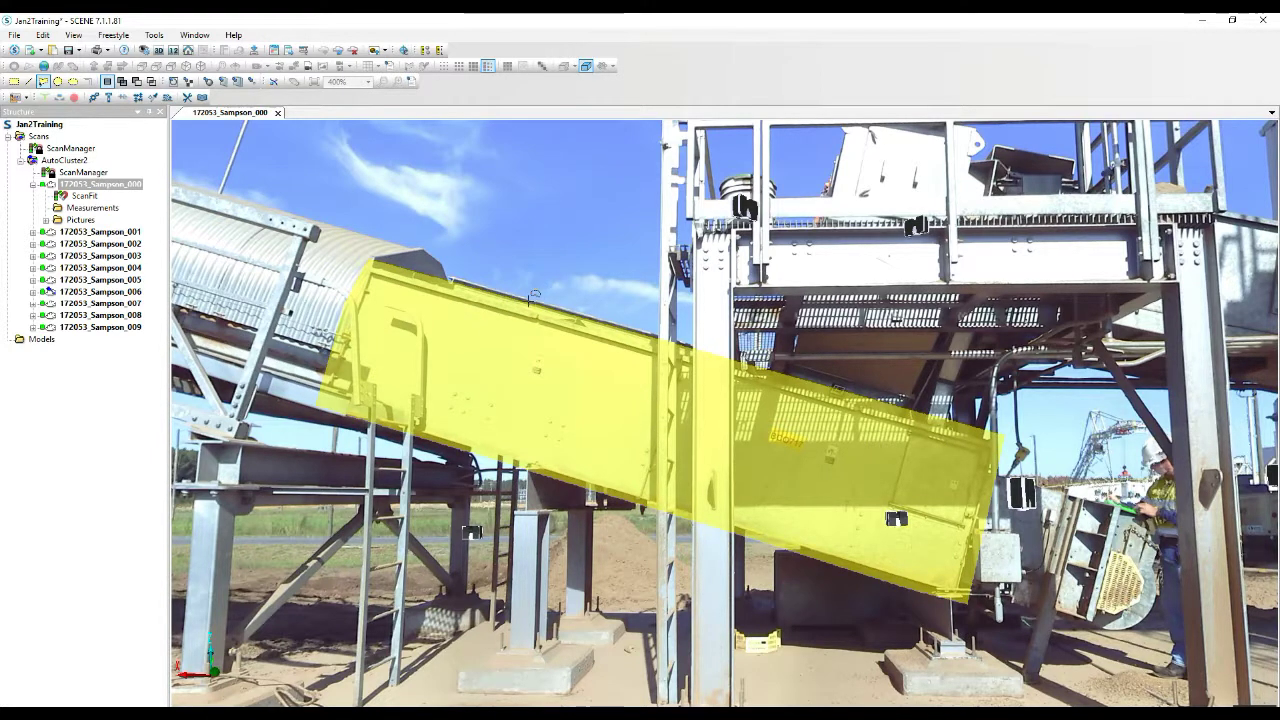
right_click(506, 350)
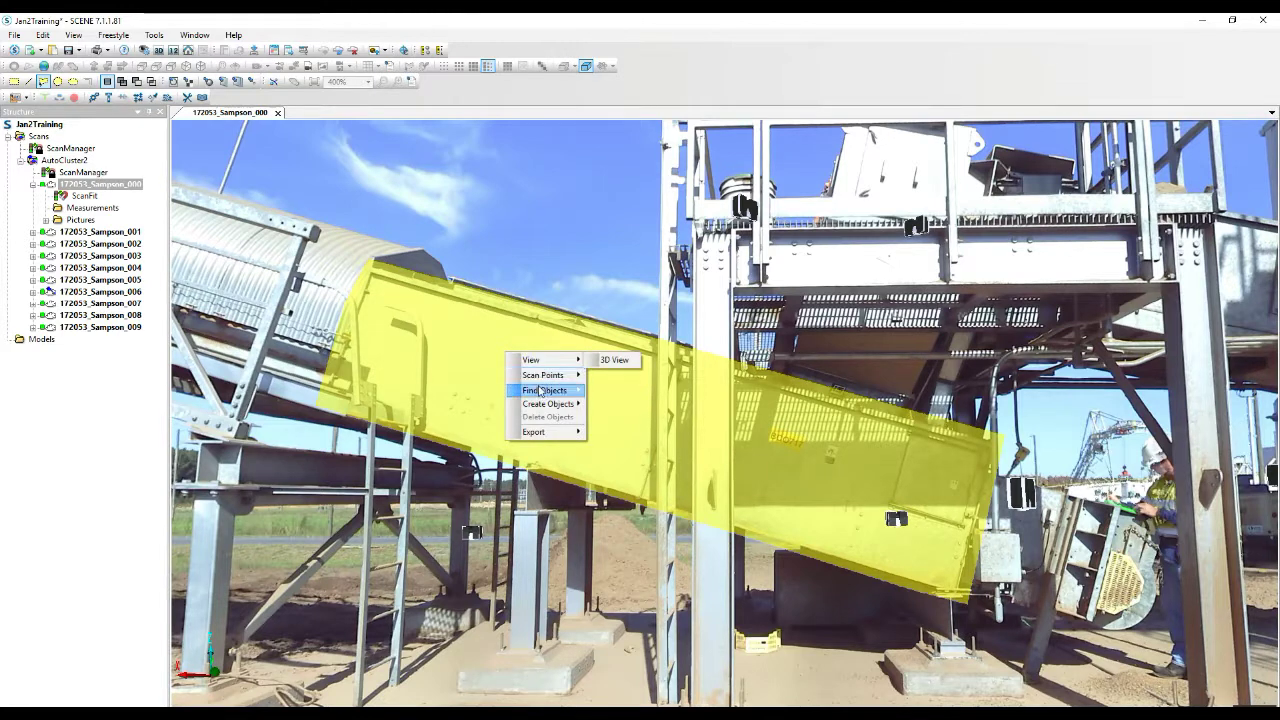
Step: Create a new scan from the selected conveyor points with 2:1 noise compression
mouse_move(553, 381)
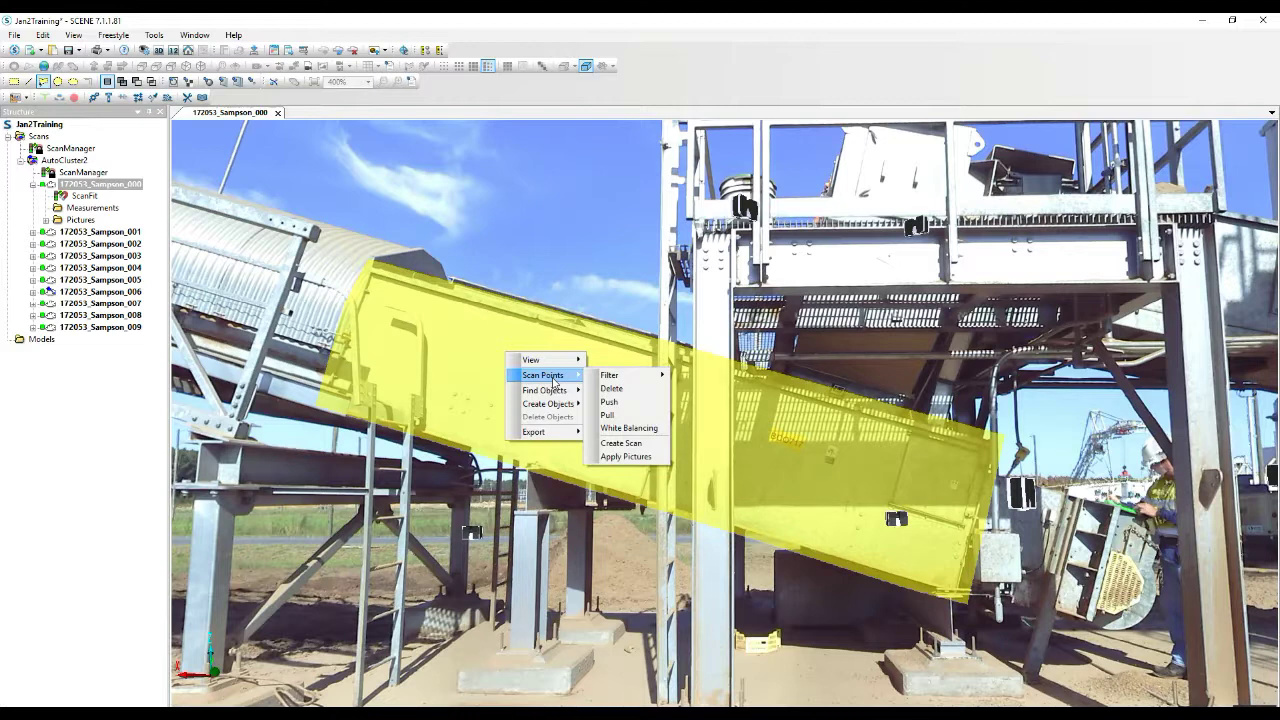
left_click(631, 444)
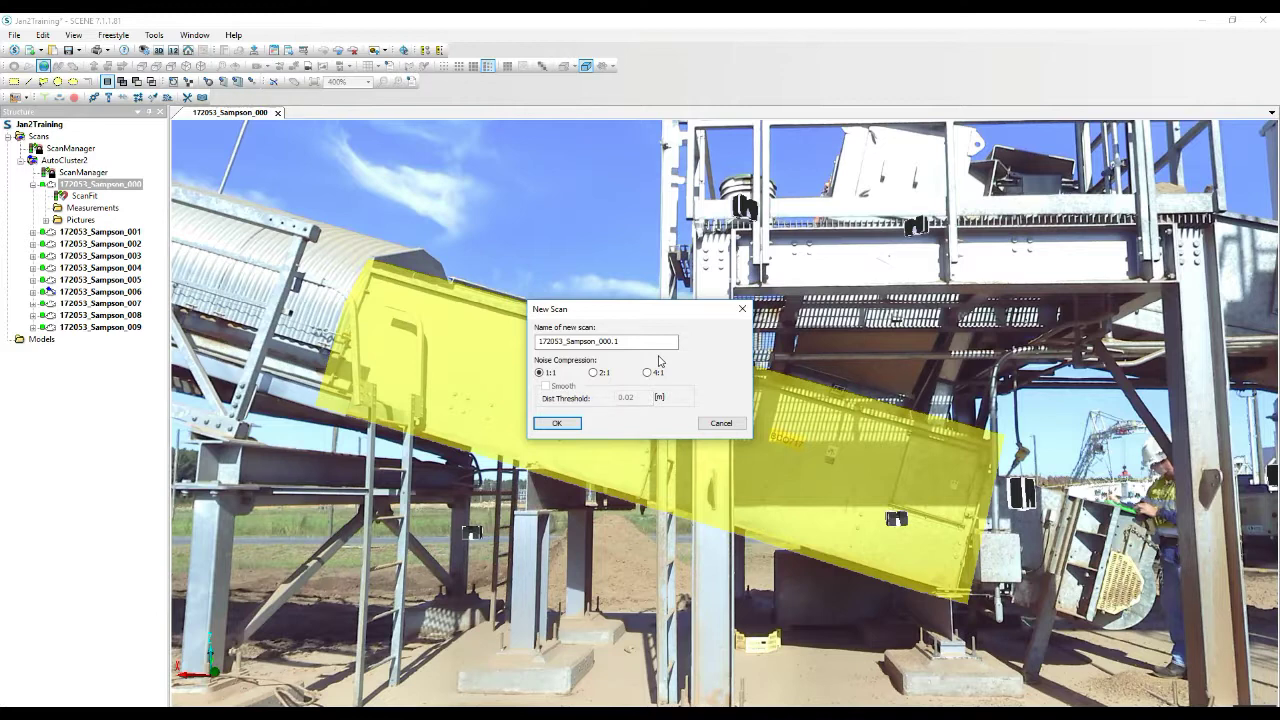
left_click(594, 373)
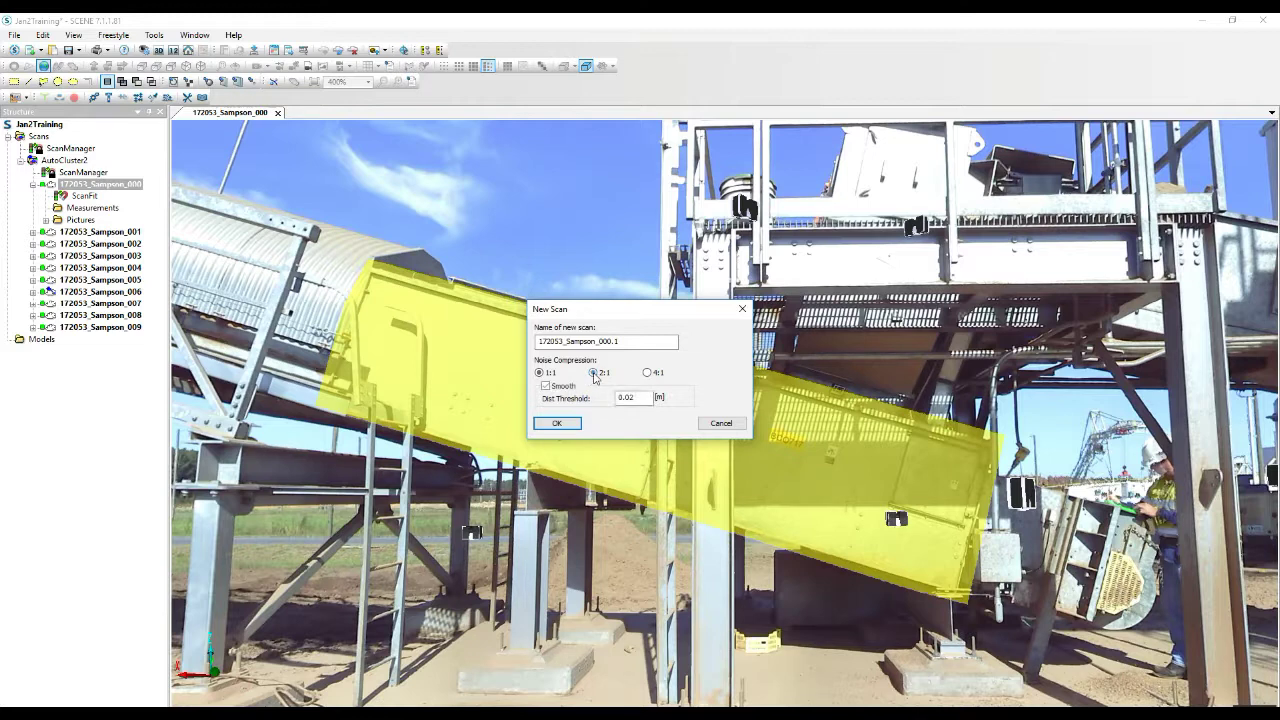
left_click(557, 423)
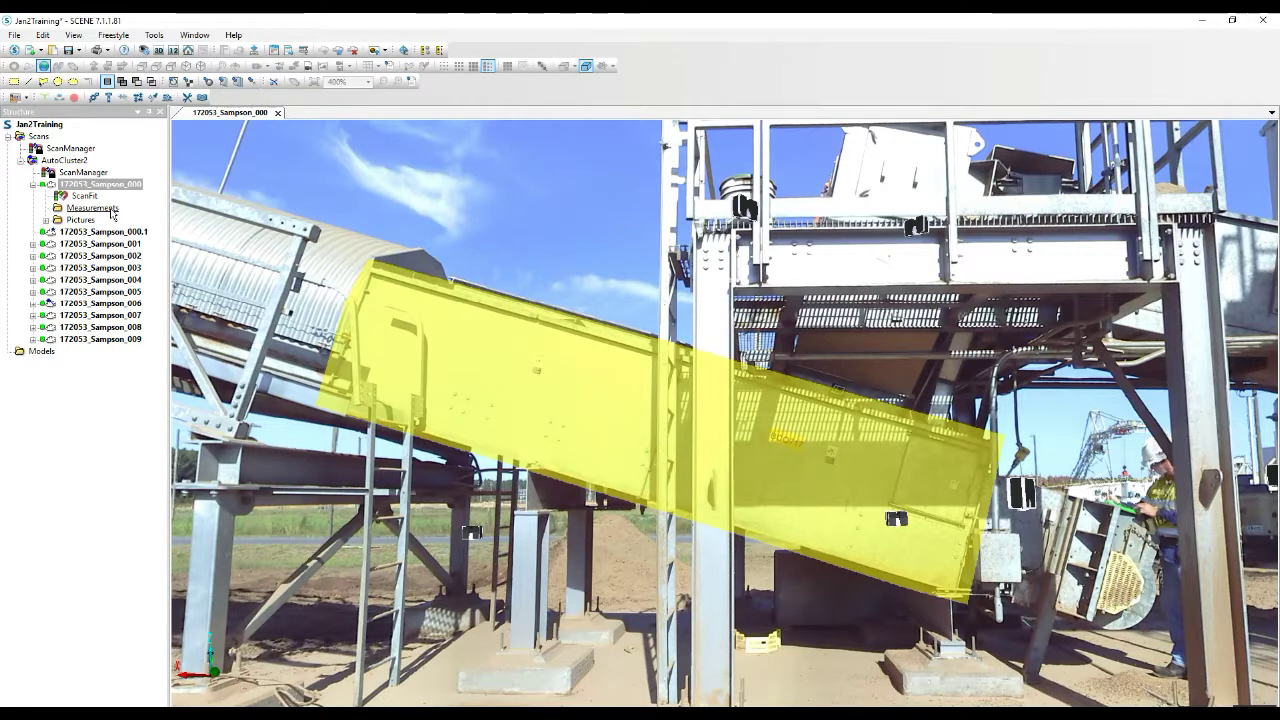
Step: Close the 172053_Sampson_000 view and open 172053_Sampson_000.1 in a 3D view
left_click(278, 112)
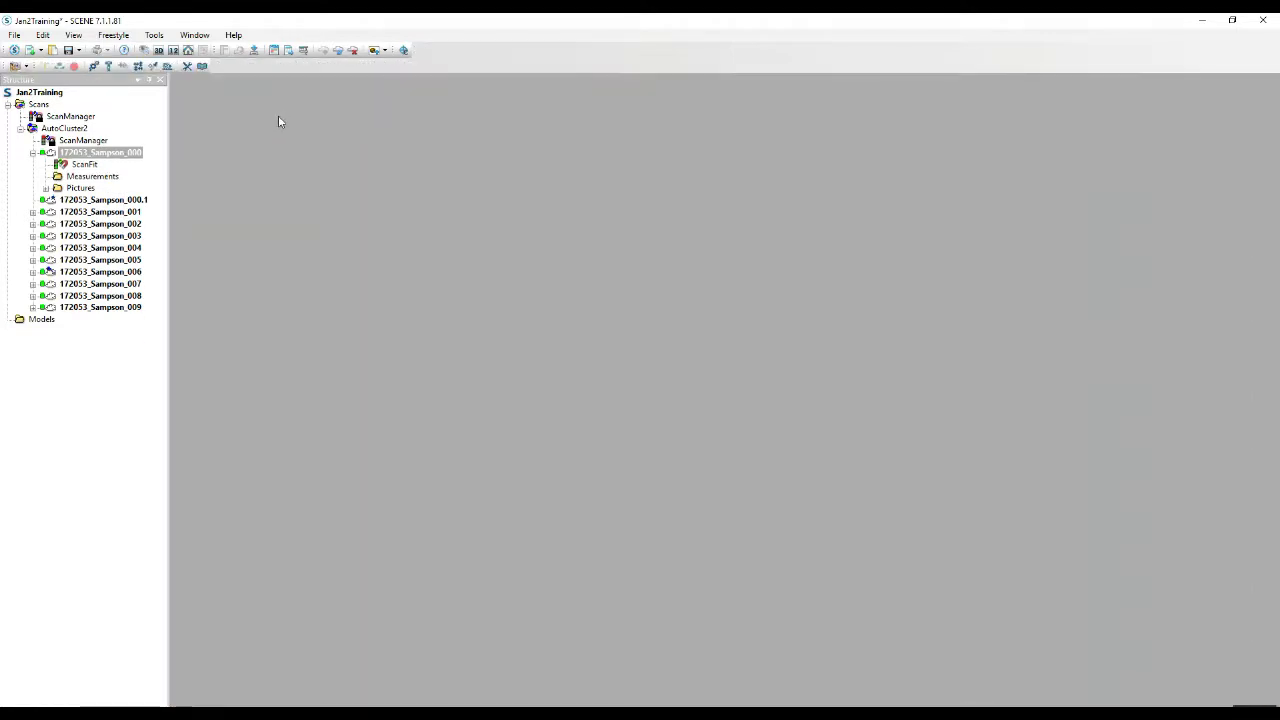
left_click(124, 202)
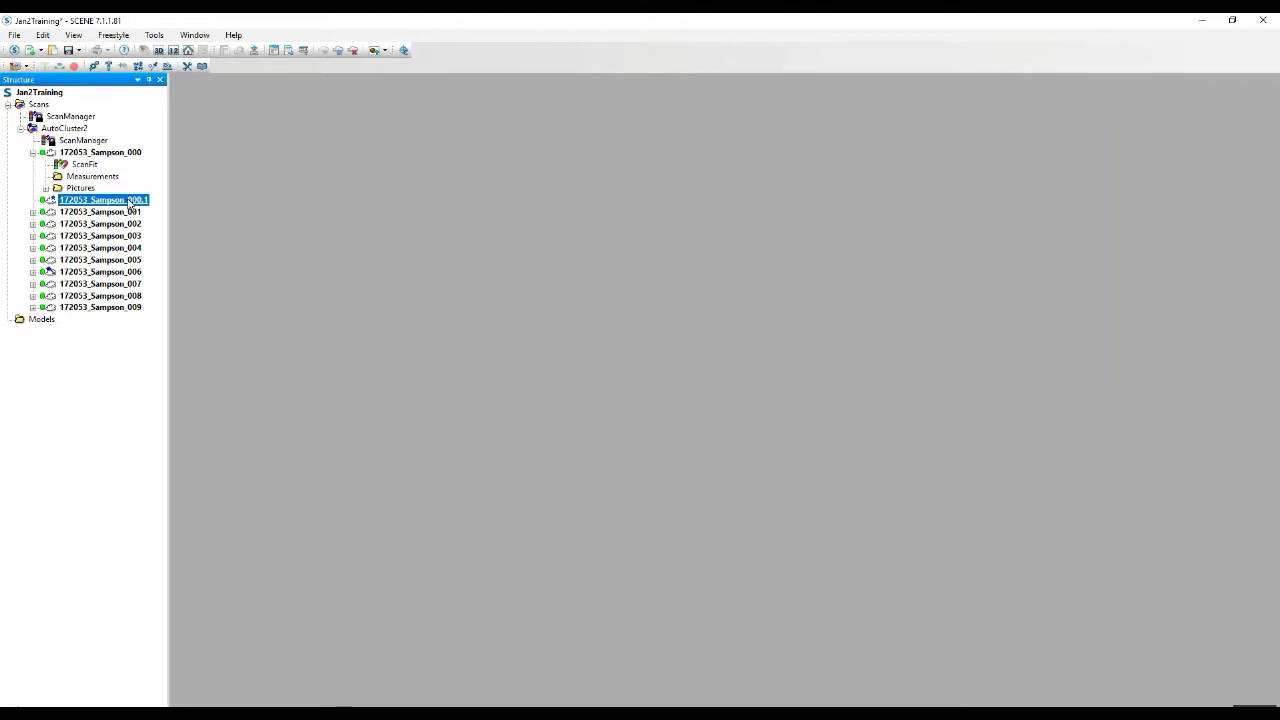
right_click(130, 202)
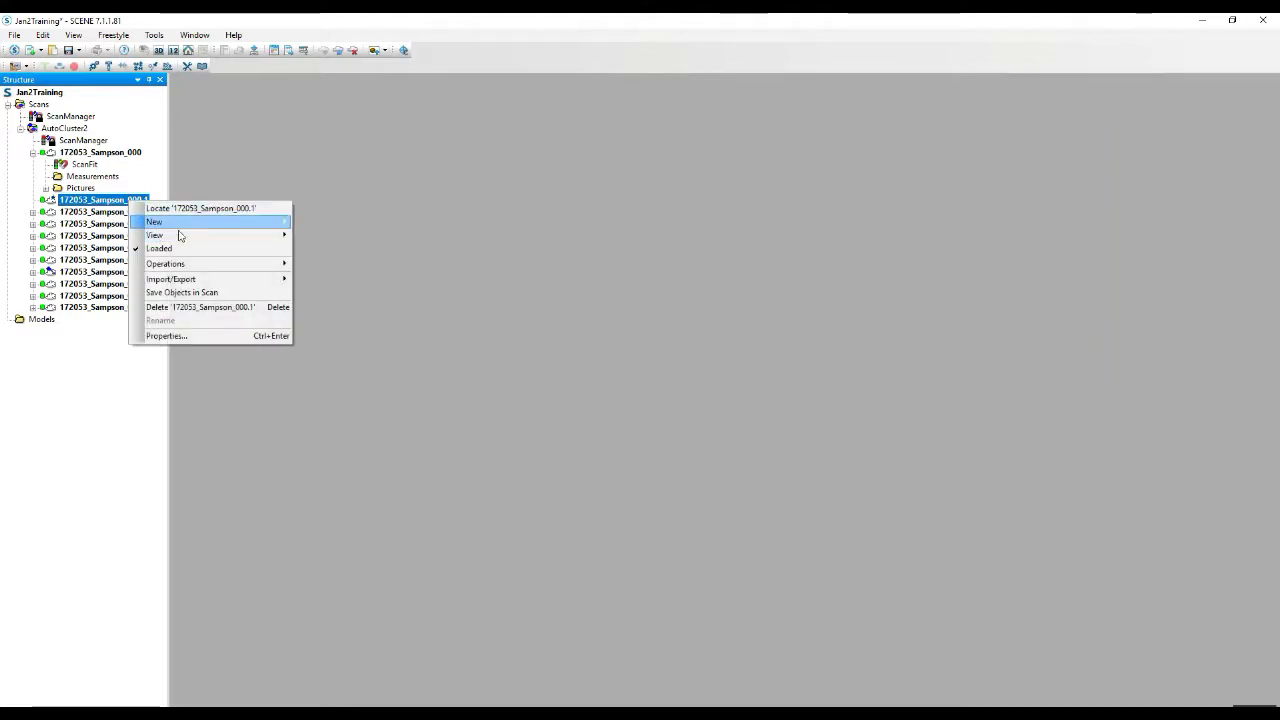
mouse_move(180, 235)
left_click(335, 264)
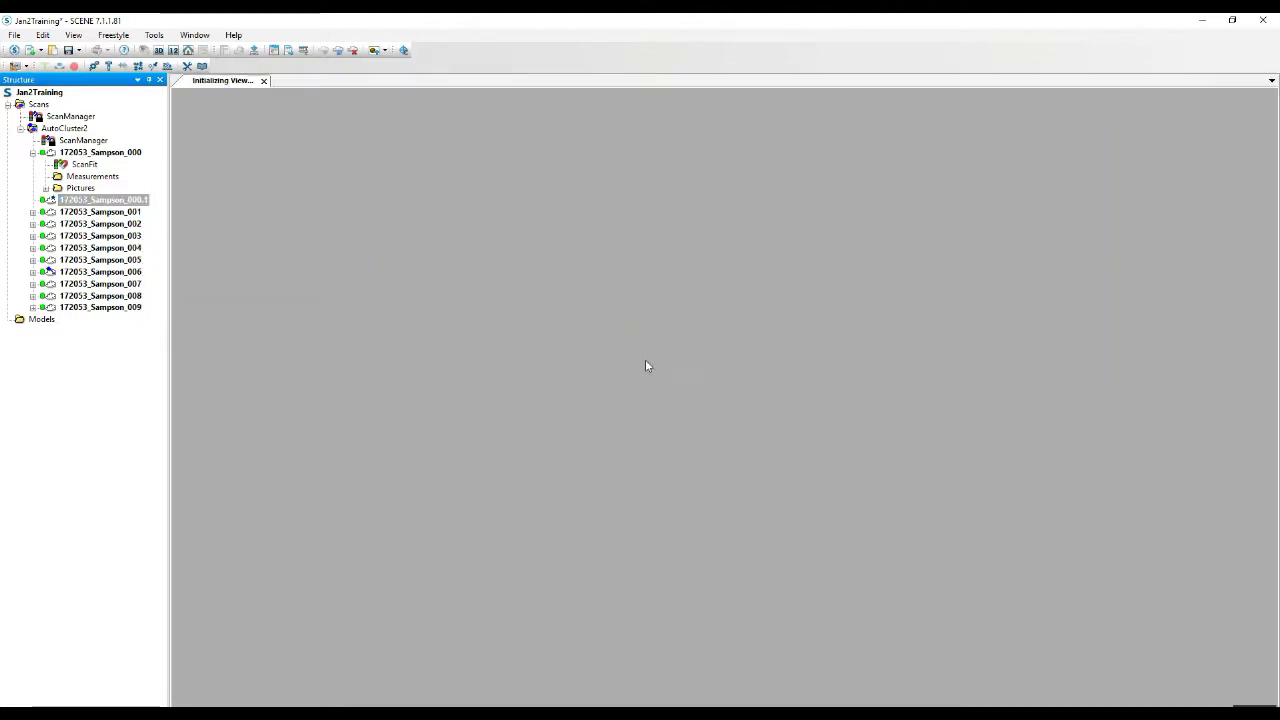